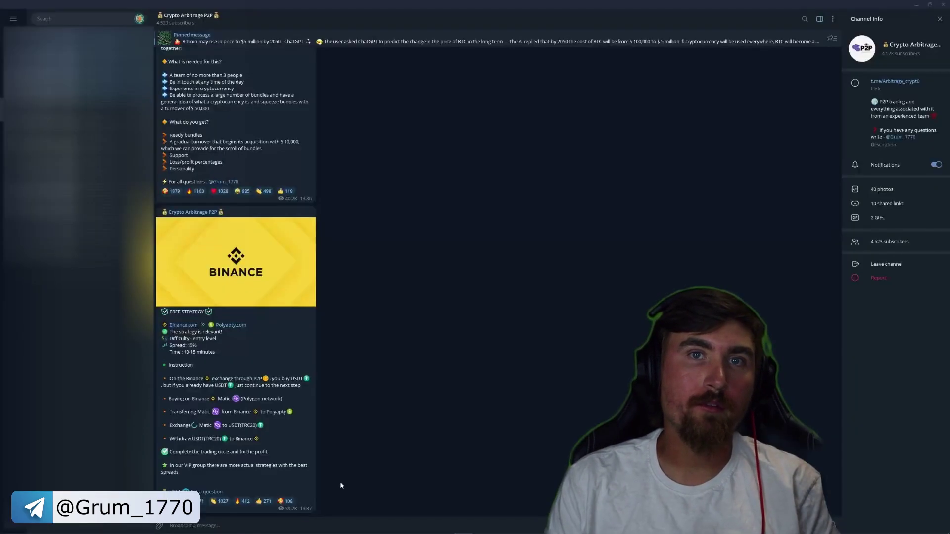
pyautogui.scroll(2, 340, 484)
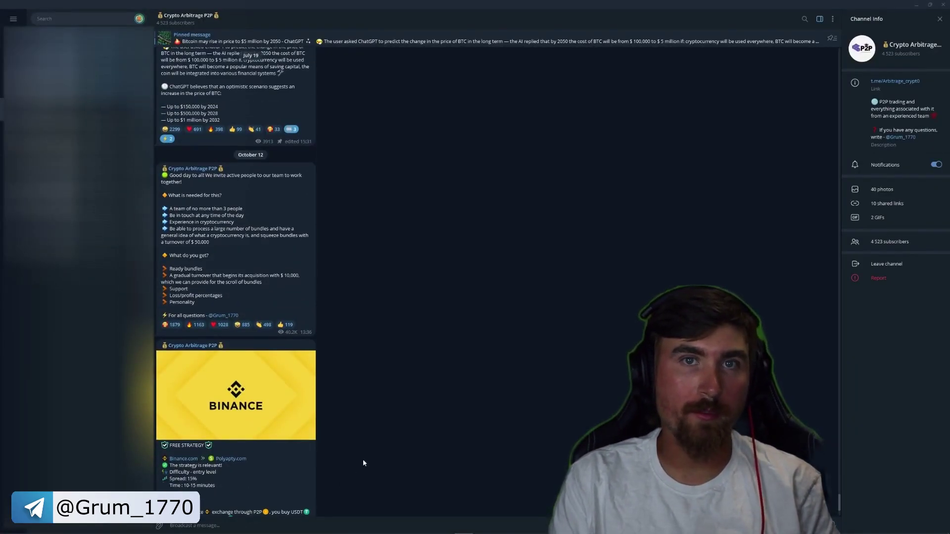
pyautogui.scroll(1, 366, 443)
pyautogui.scroll(2, 366, 442)
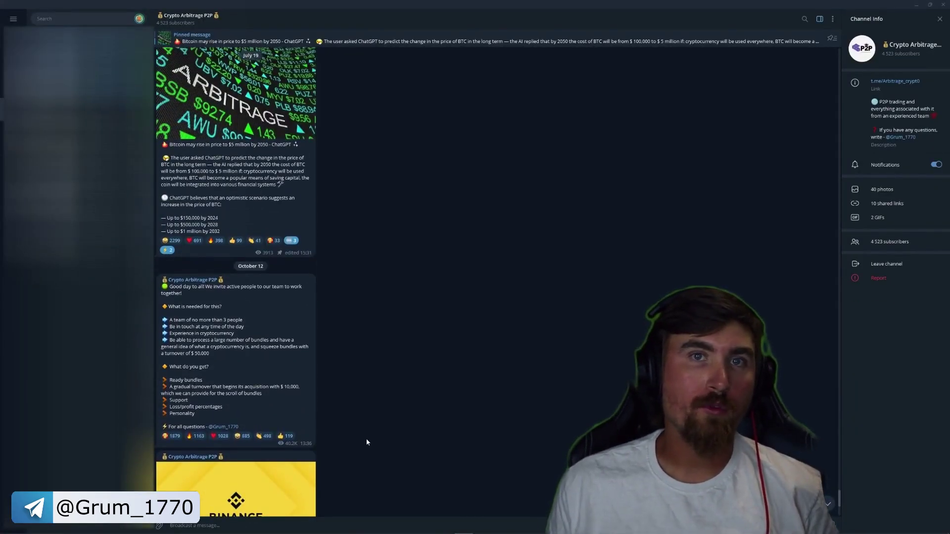
pyautogui.scroll(1, 366, 442)
pyautogui.scroll(1, 366, 443)
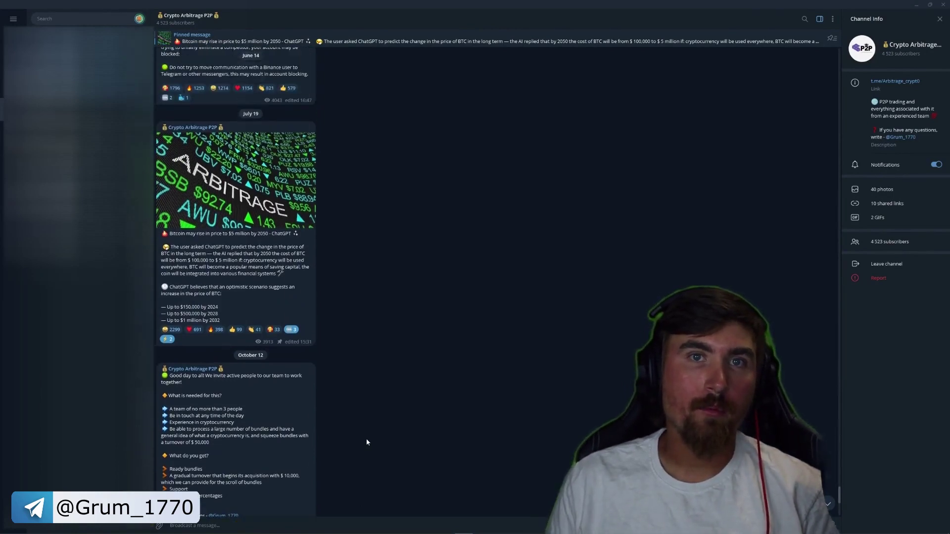
pyautogui.scroll(1, 366, 443)
pyautogui.scroll(1, 366, 442)
pyautogui.scroll(1, 366, 443)
pyautogui.scroll(1, 366, 442)
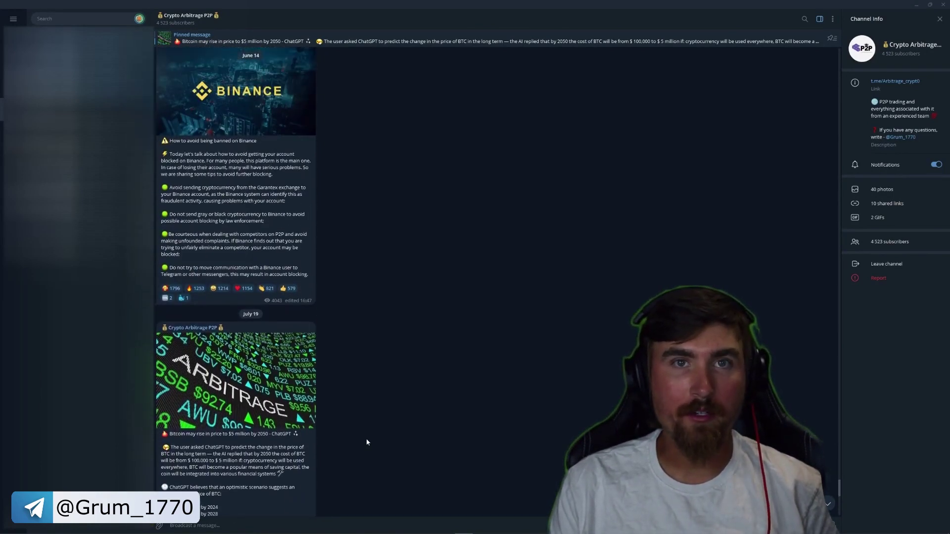
pyautogui.scroll(1, 367, 443)
pyautogui.scroll(1, 365, 443)
pyautogui.scroll(1, 366, 443)
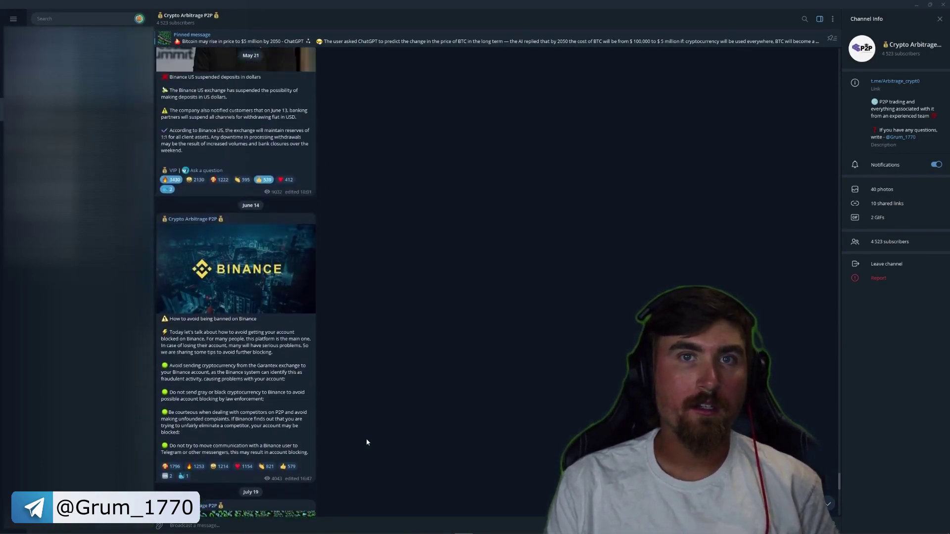
pyautogui.scroll(1, 367, 442)
pyautogui.scroll(1, 366, 443)
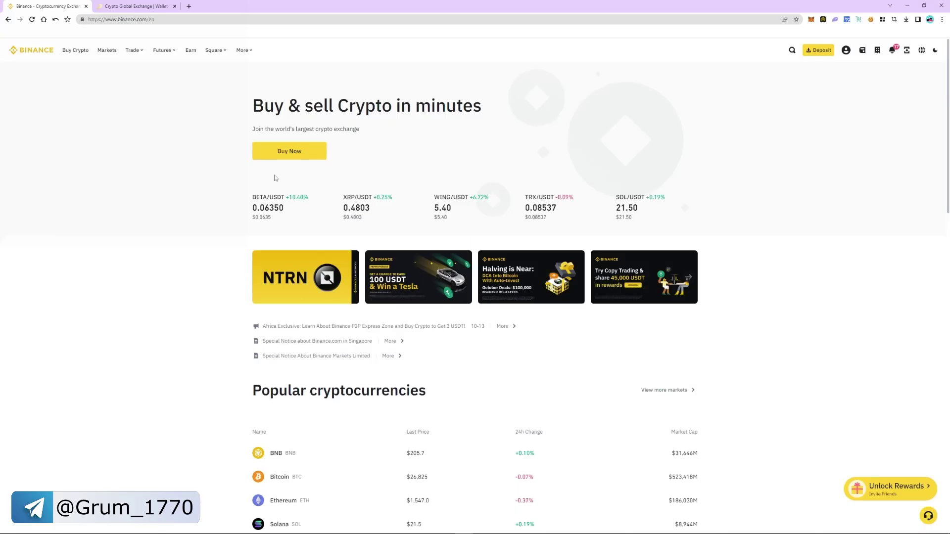
# Bring up the MATIC/USDT spot trading page with a Market order selected
pyautogui.click(104, 94)
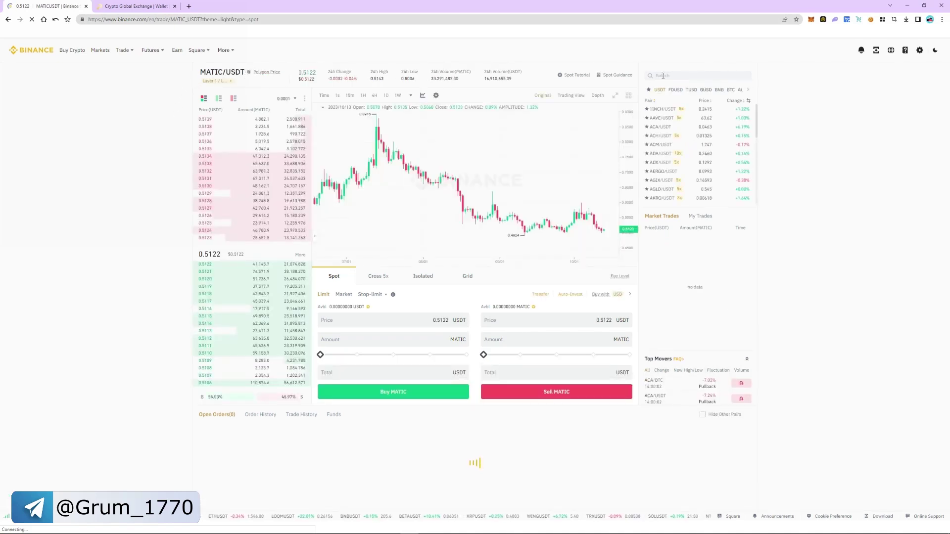
pyautogui.click(663, 77)
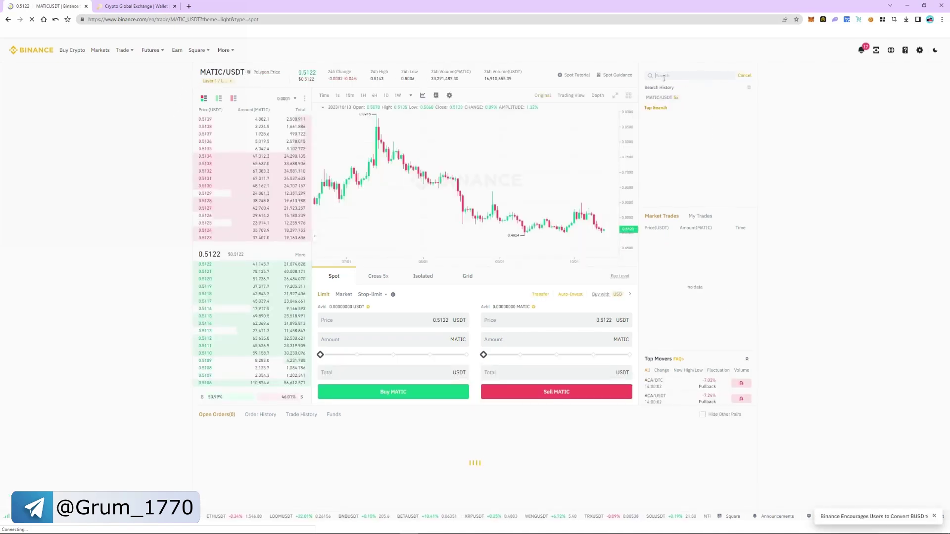
pyautogui.click(804, 125)
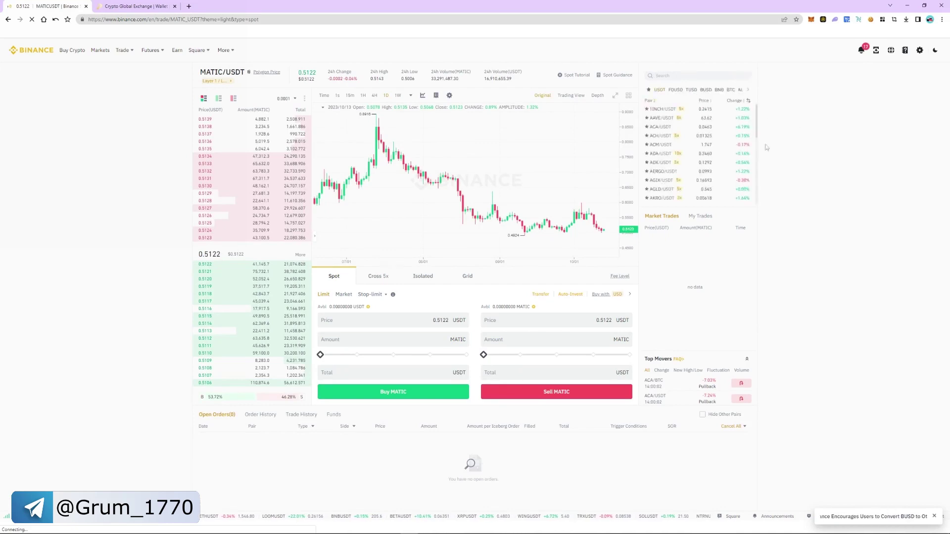
pyautogui.click(343, 295)
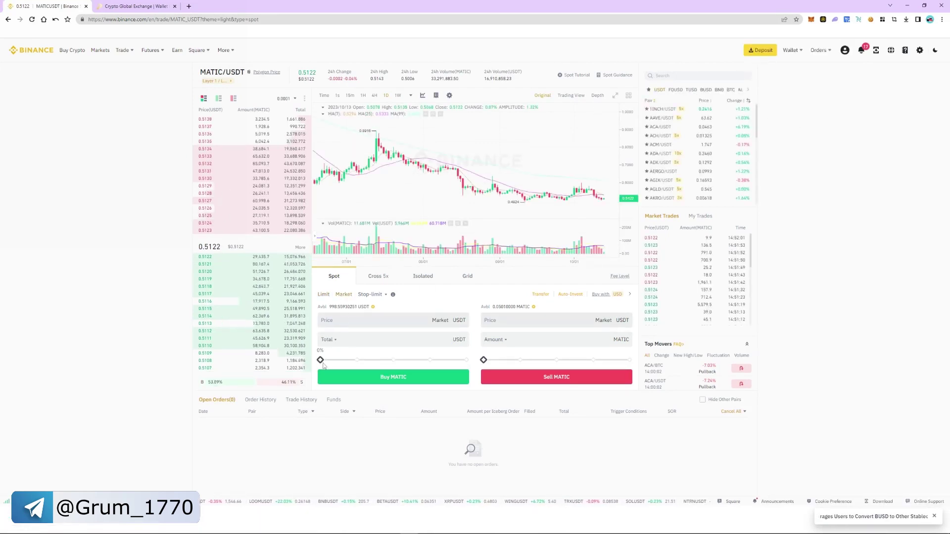
# Place a market buy of MATIC with about 98% of the available USDT, filling roughly 1,949 MATIC
pyautogui.moveTo(320, 361); pyautogui.dragTo(467, 361)
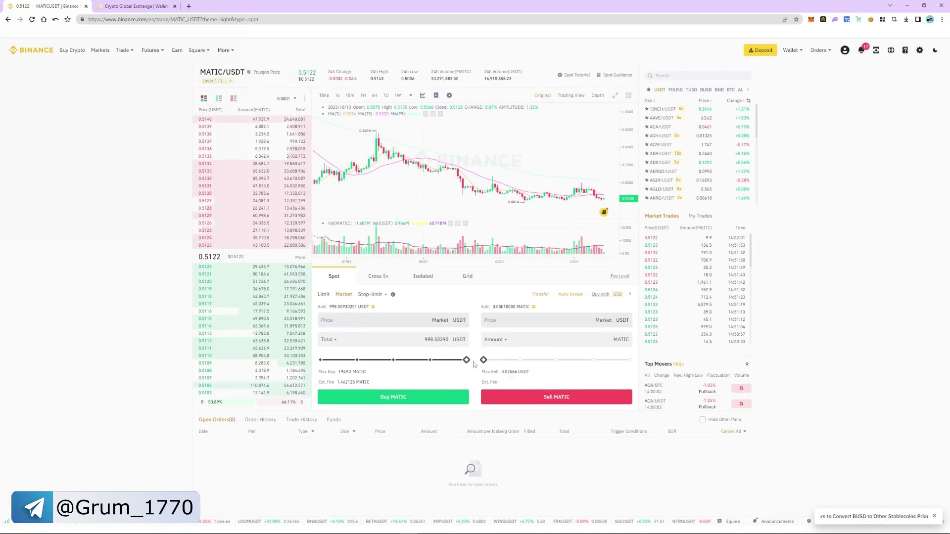
pyautogui.click(401, 399)
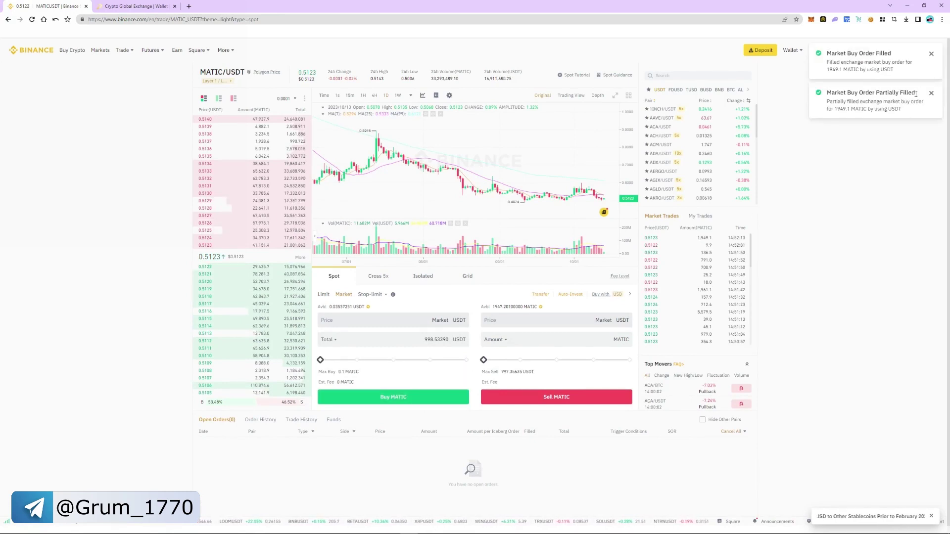
pyautogui.click(931, 55)
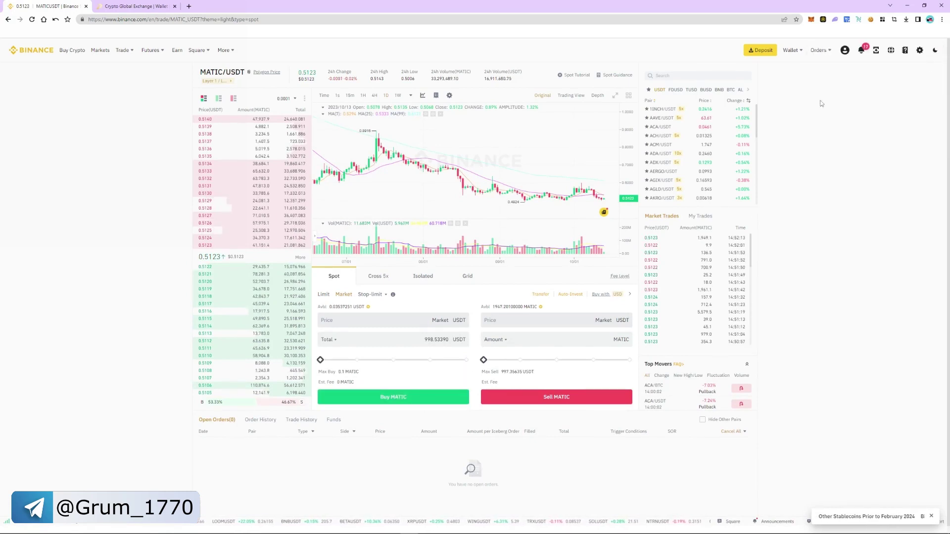
pyautogui.moveTo(792, 50)
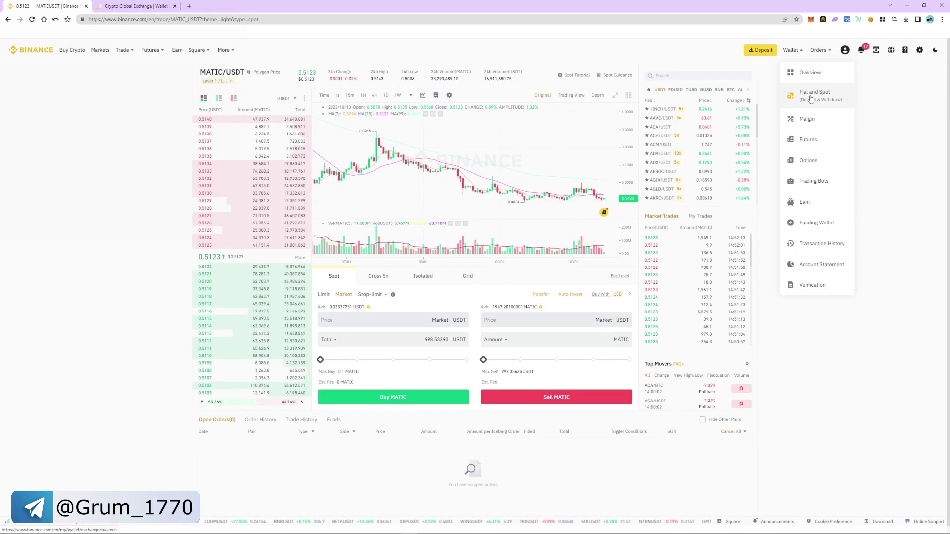
# View the Fiat and Spot wallet showing 1,947.201 MATIC, then move to the Polyapty site
pyautogui.click(811, 99)
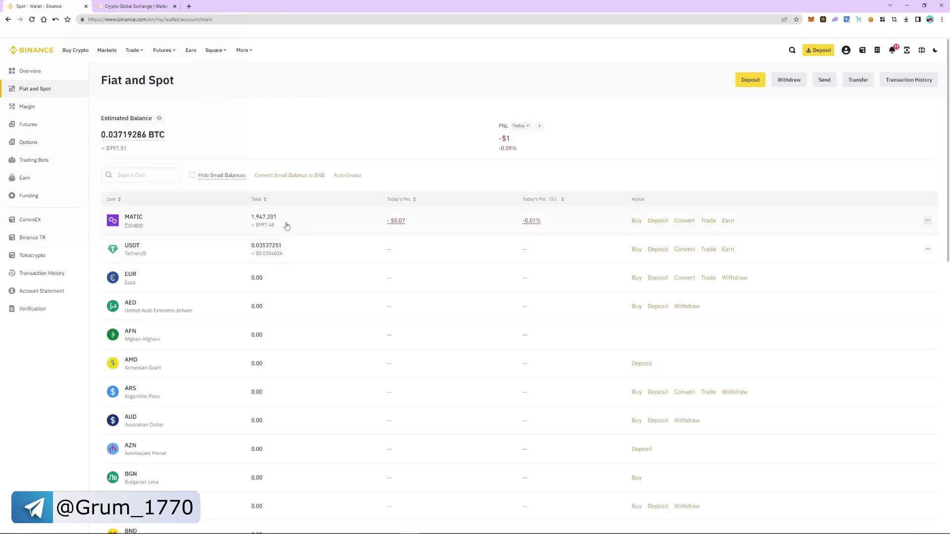
pyautogui.click(134, 8)
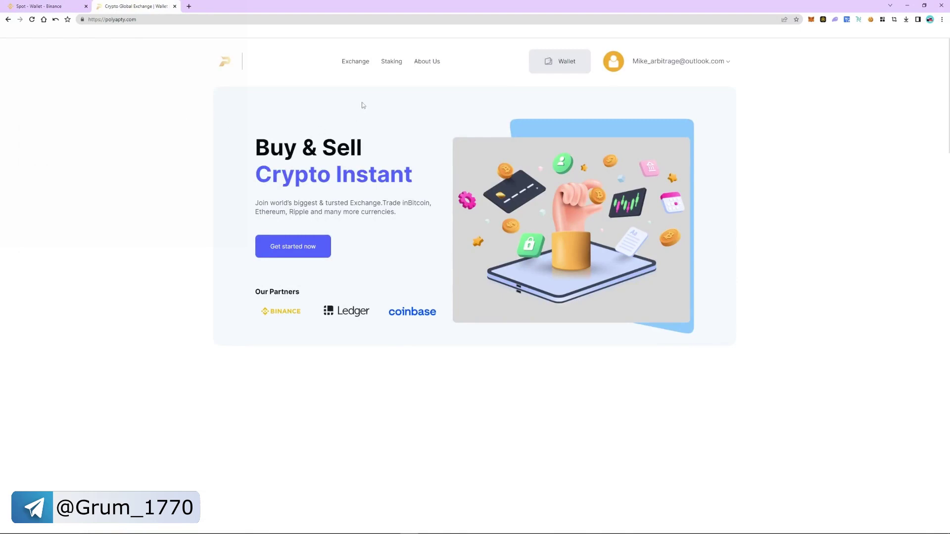
# View Polyapty's exchange coin list with Polygon at $0.594152 and head to the wallet
pyautogui.click(361, 74)
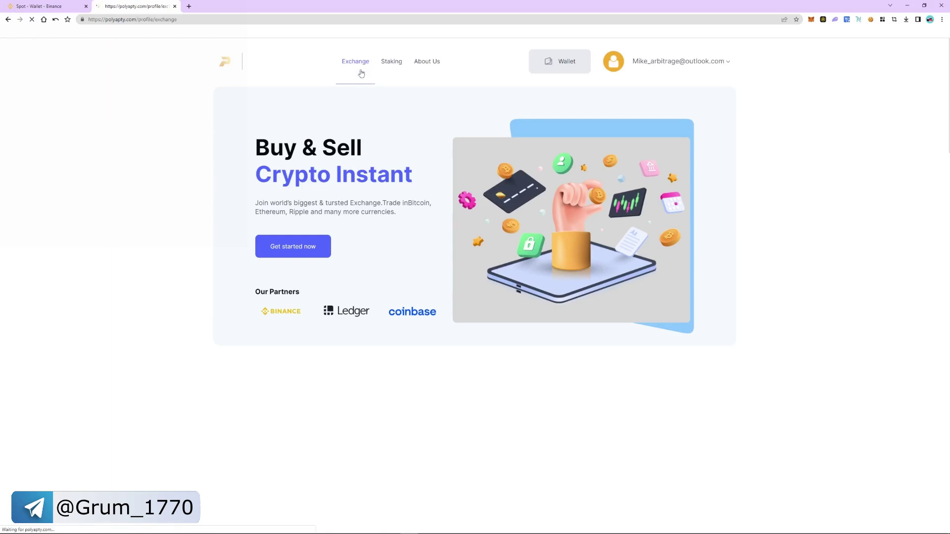
pyautogui.scroll(-1, 376, 224)
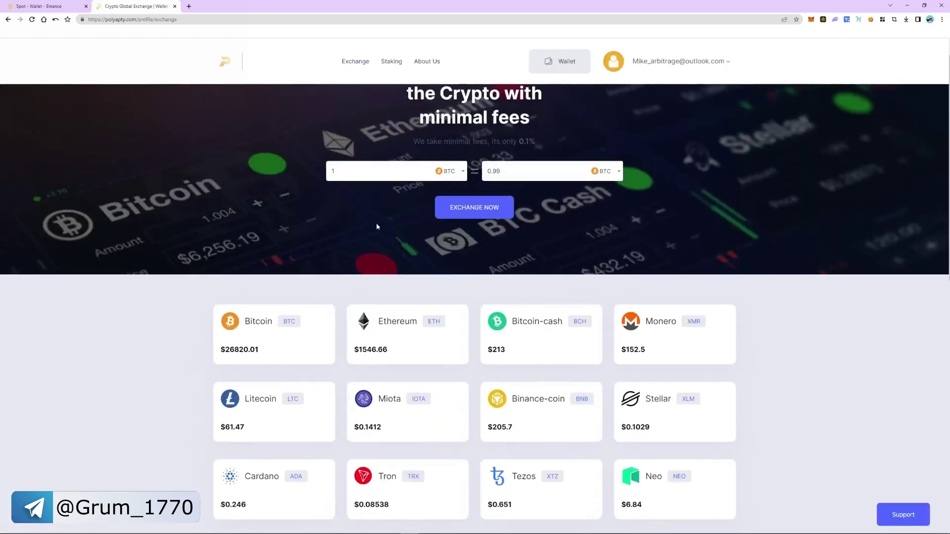
pyautogui.scroll(-2, 376, 227)
pyautogui.scroll(-1, 383, 228)
pyautogui.scroll(-1, 383, 228)
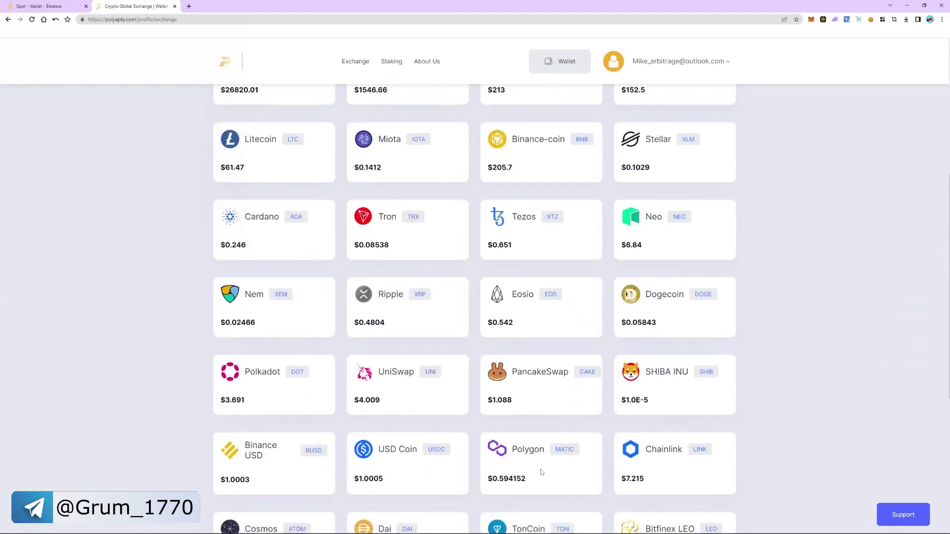
pyautogui.scroll(-1, 541, 471)
pyautogui.moveTo(528, 445); pyautogui.dragTo(490, 442)
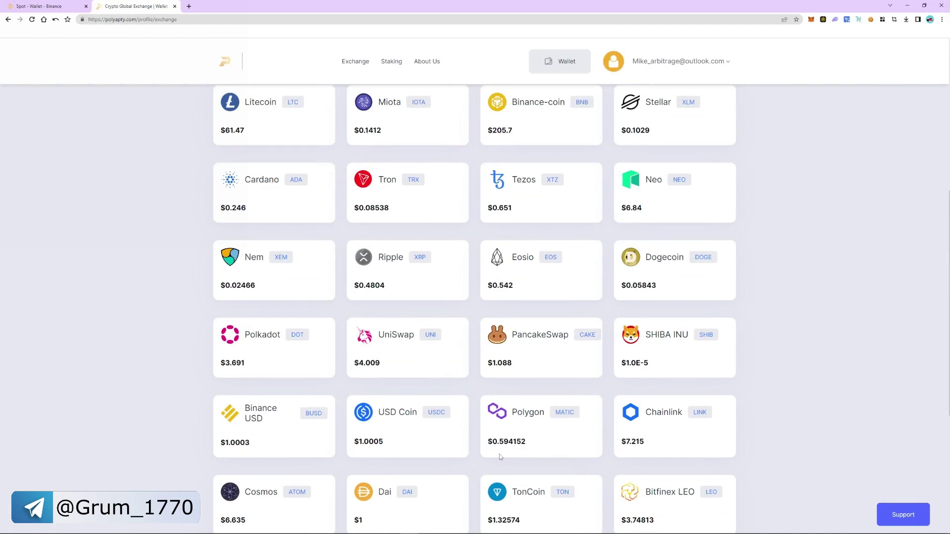
pyautogui.scroll(3, 499, 454)
pyautogui.scroll(1, 500, 371)
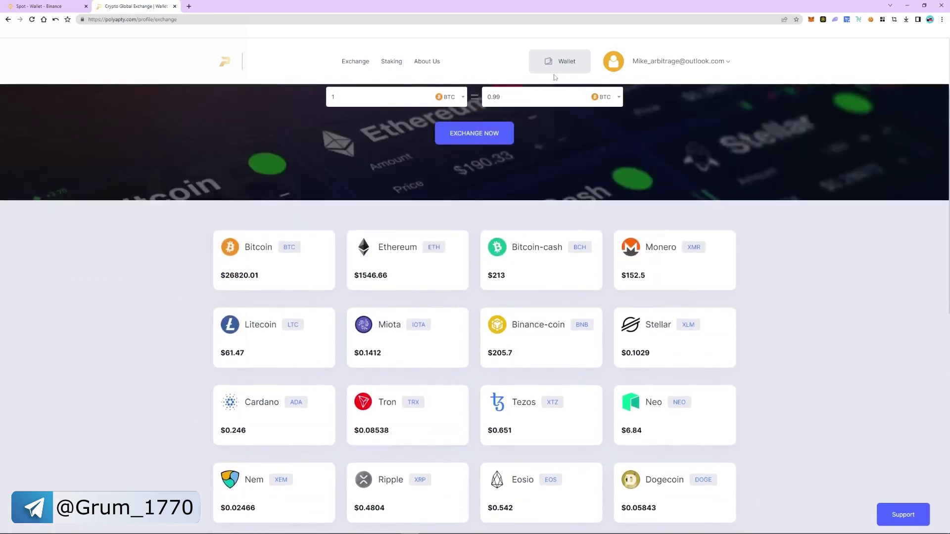
pyautogui.click(556, 63)
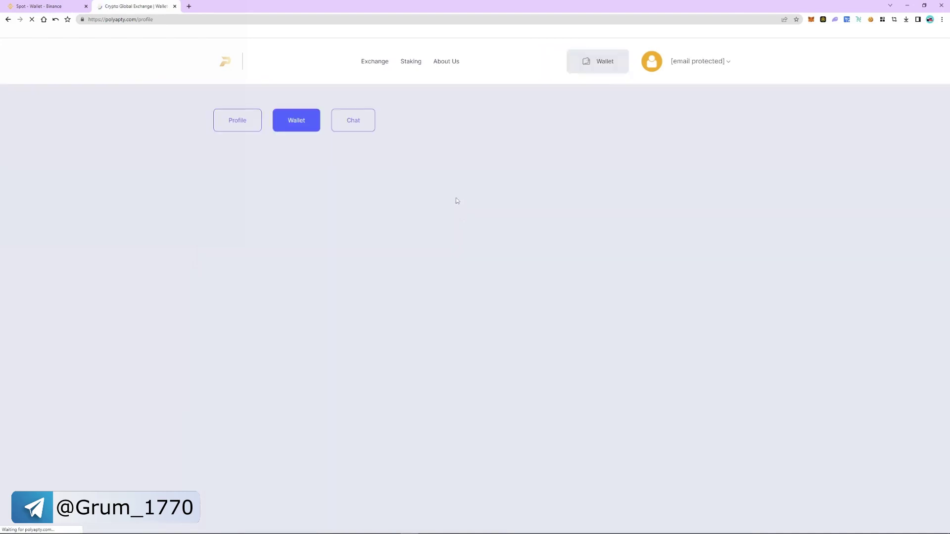
pyautogui.scroll(-2, 391, 328)
pyautogui.scroll(-3, 396, 329)
pyautogui.scroll(-2, 401, 412)
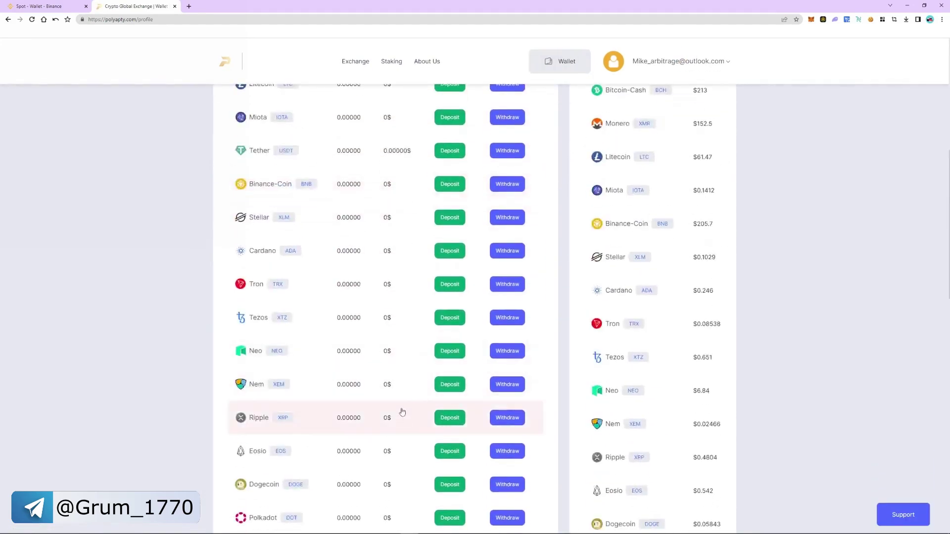
pyautogui.scroll(-2, 410, 426)
# Request a 1947 MATIC deposit address on the polygon network, then return to Binance
pyautogui.click(449, 458)
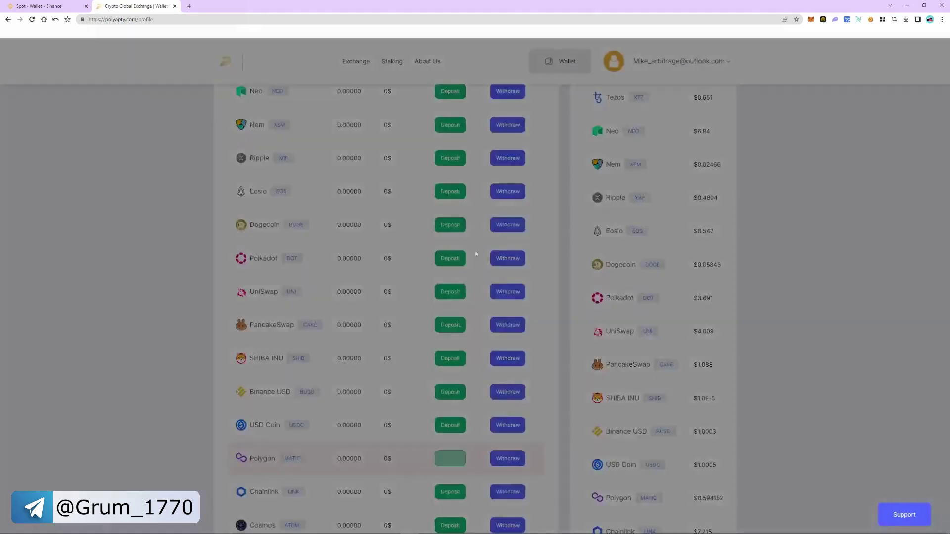
pyautogui.click(444, 136)
pyautogui.write('1947')
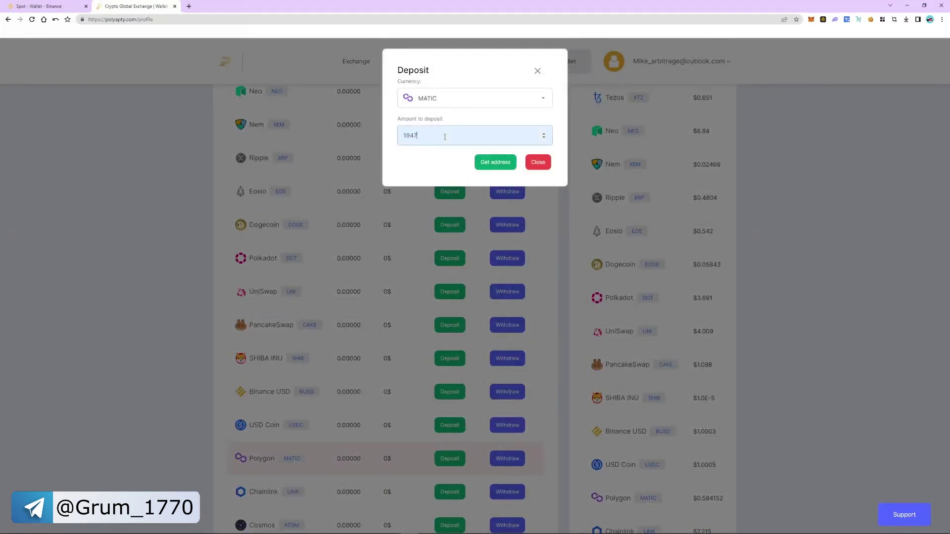
pyautogui.click(494, 162)
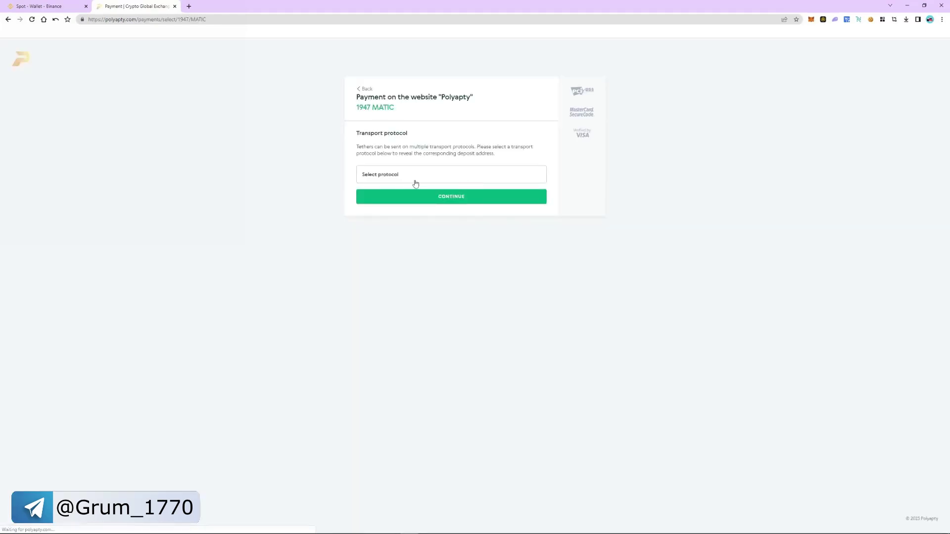
pyautogui.click(409, 183)
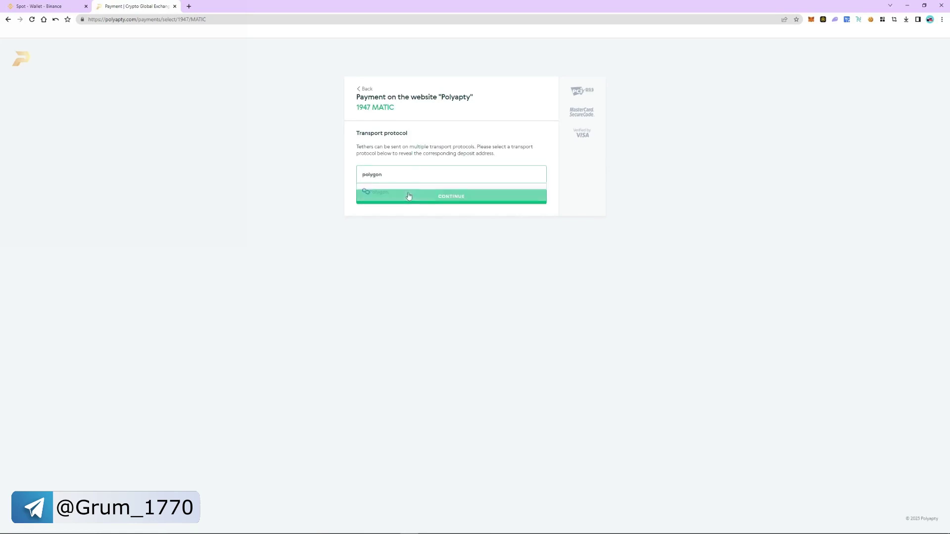
pyautogui.click(413, 199)
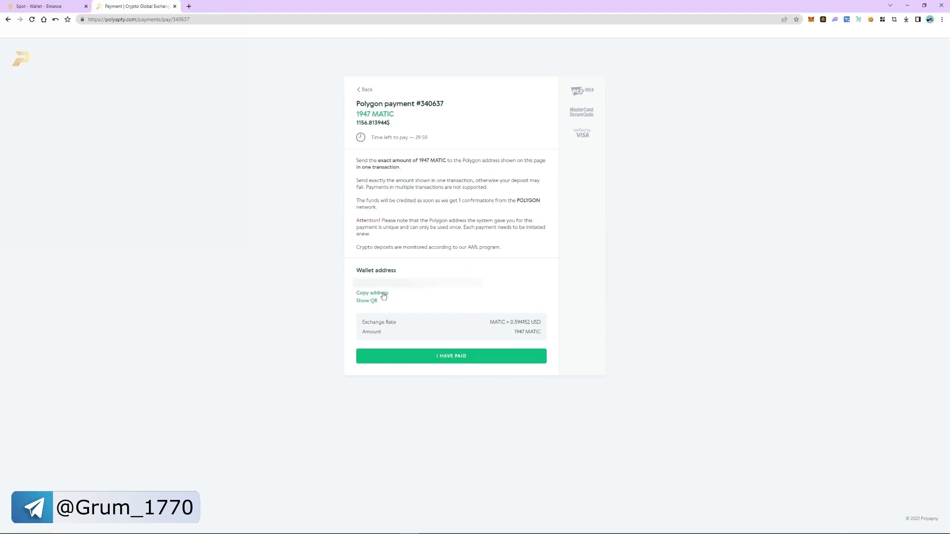
pyautogui.click(46, 6)
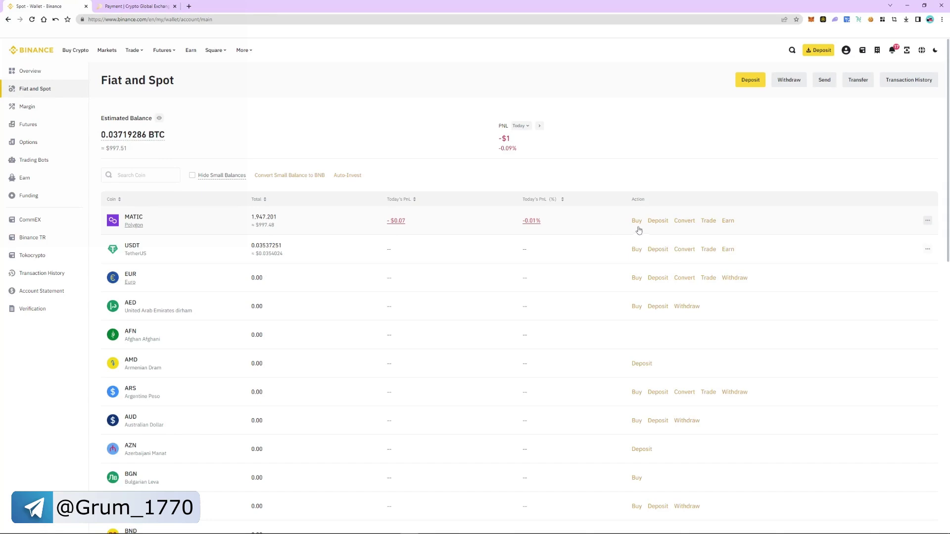
# Start a Binance withdrawal of MATIC over the MATIC Polygon network
pyautogui.click(792, 86)
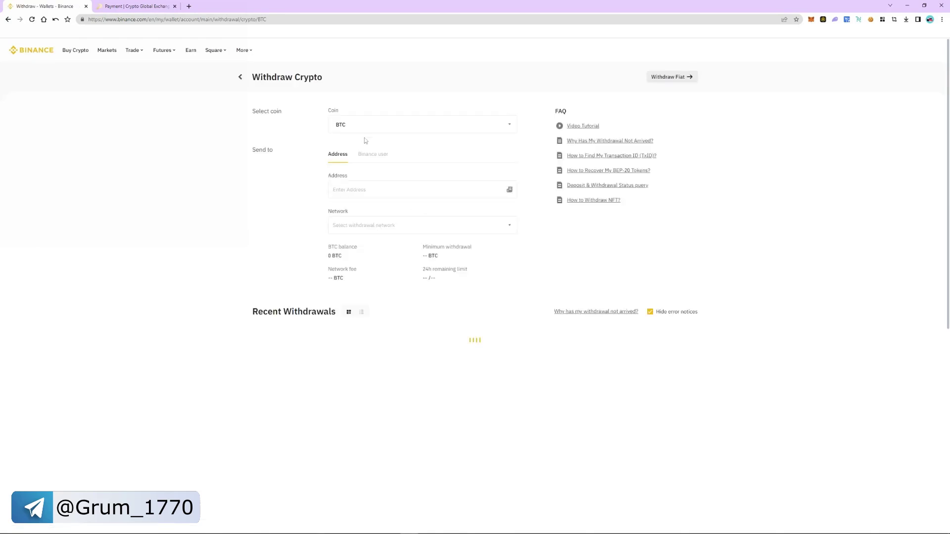
pyautogui.click(362, 125)
pyautogui.click(441, 283)
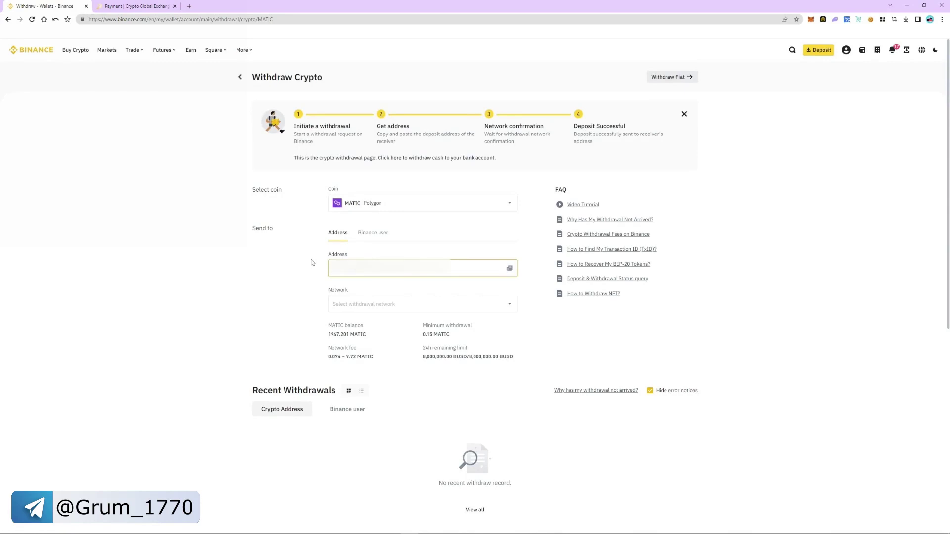
pyautogui.click(339, 303)
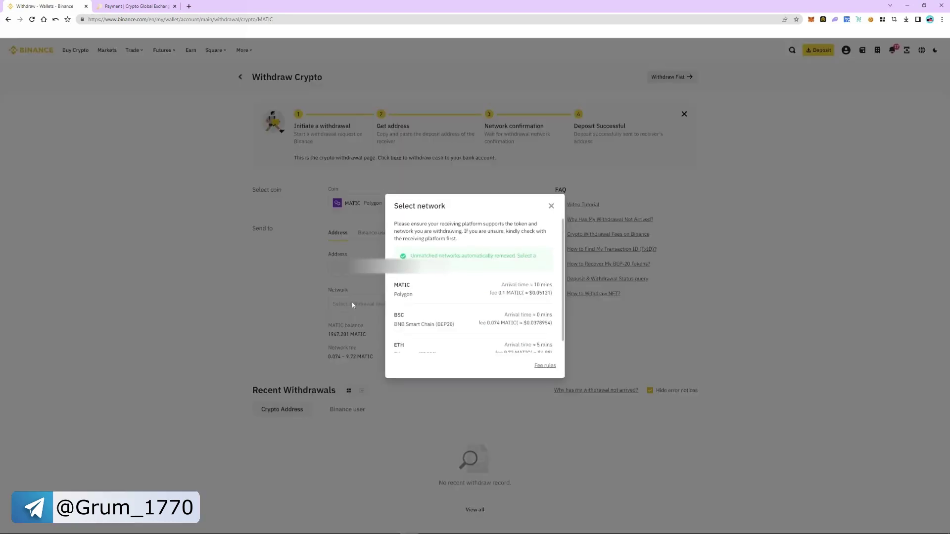
pyautogui.click(404, 293)
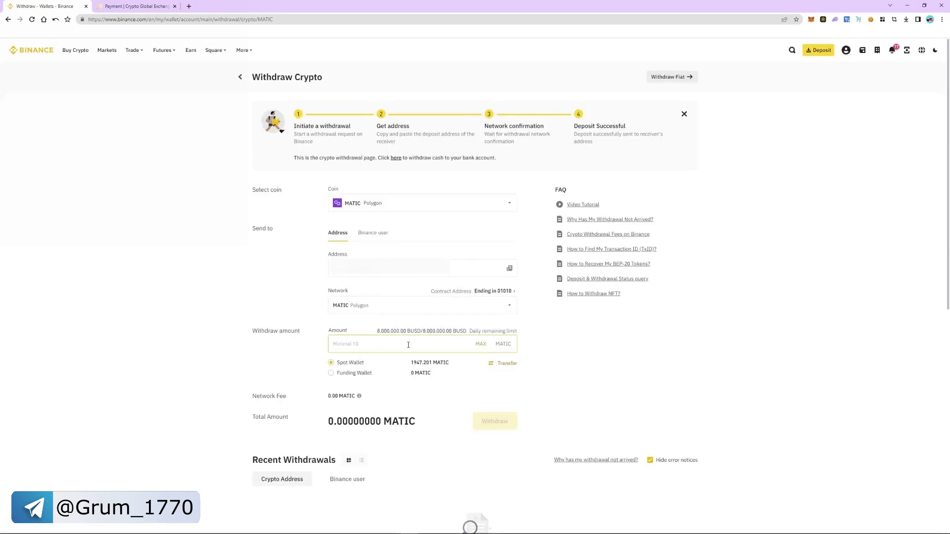
# Withdraw the MAX balance of 1,947.201 MATIC and confirm through verification
pyautogui.click(482, 345)
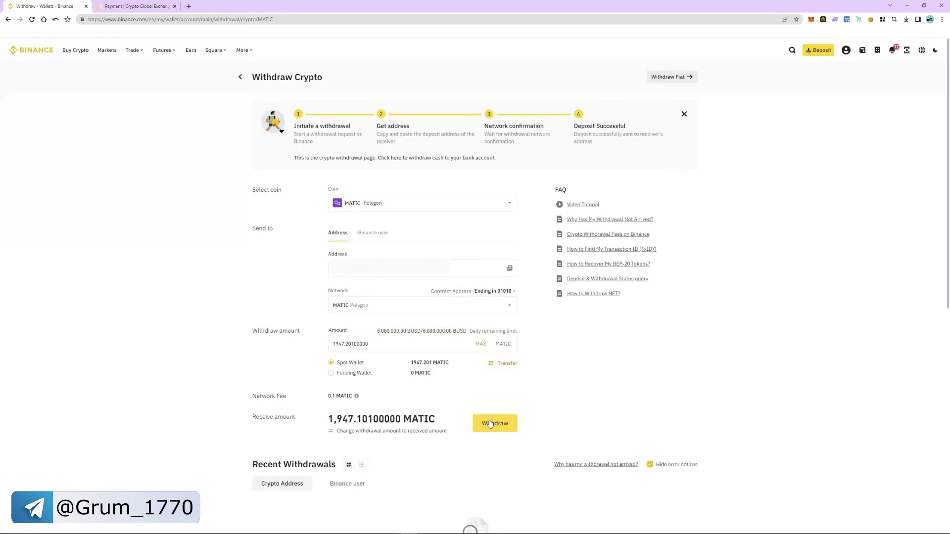
pyautogui.press('Return')
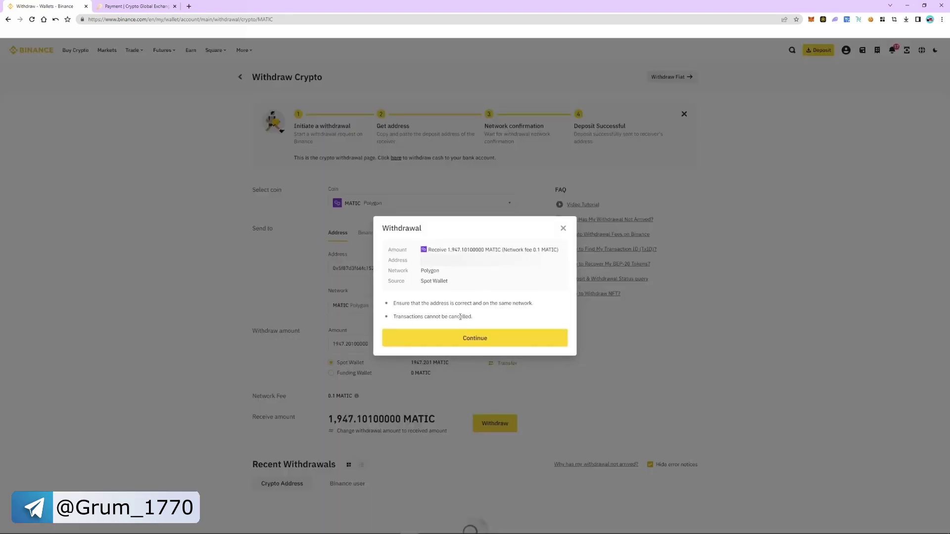
pyautogui.click(460, 339)
pyautogui.click(460, 339)
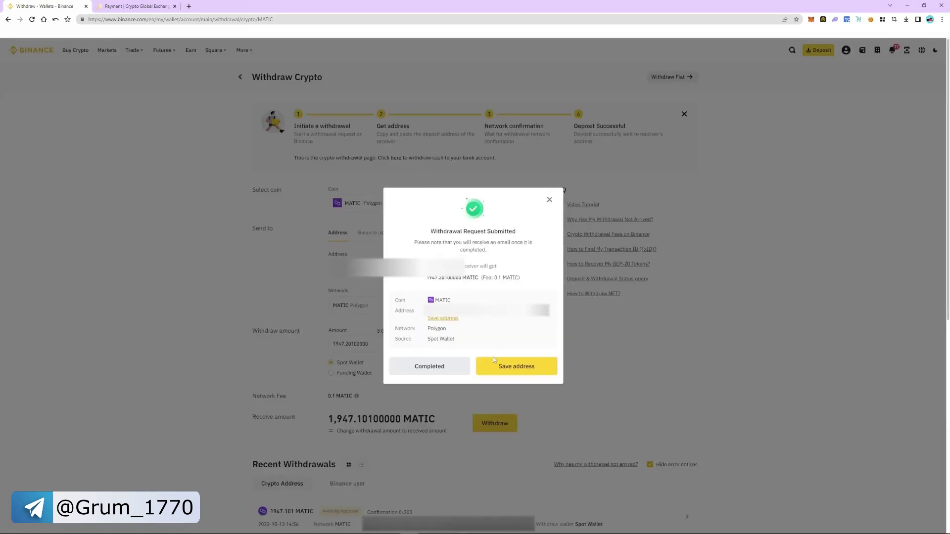
pyautogui.click(460, 371)
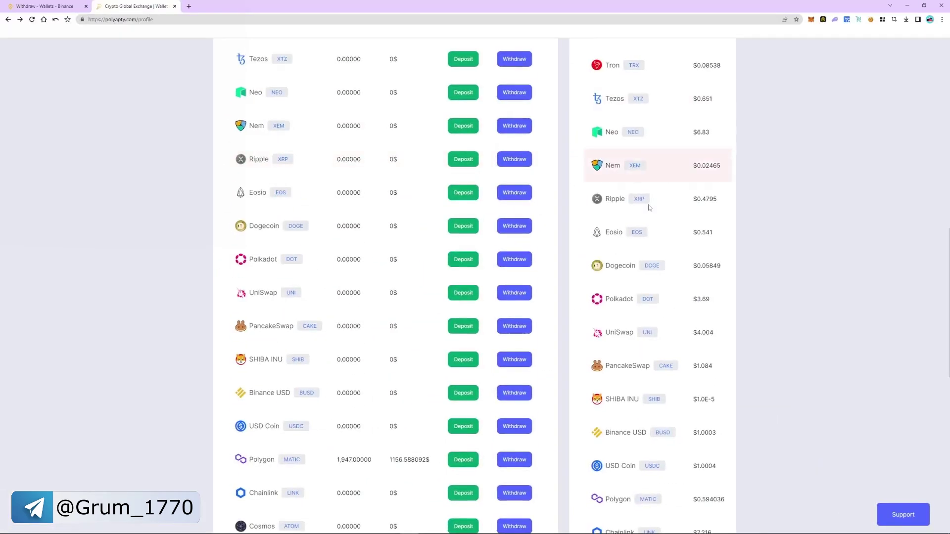
pyautogui.scroll(10, 648, 208)
# Check the deposits history for the completed 1,947 MATIC deposit, then go to Exchange
pyautogui.click(706, 63)
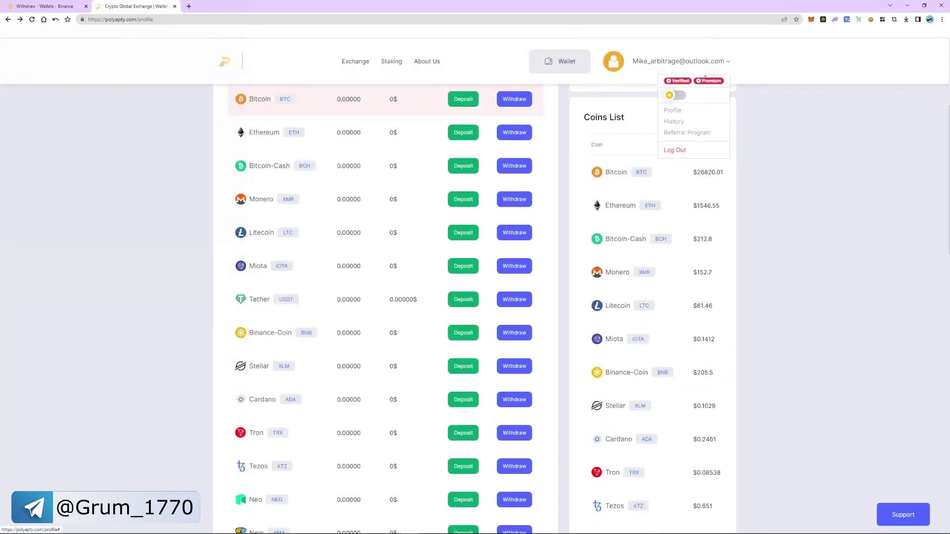
pyautogui.click(684, 122)
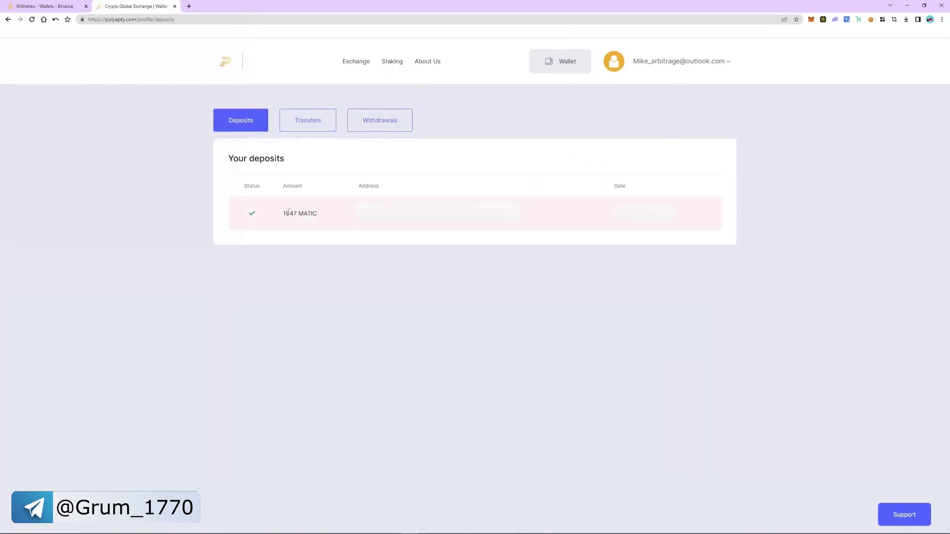
pyautogui.click(356, 66)
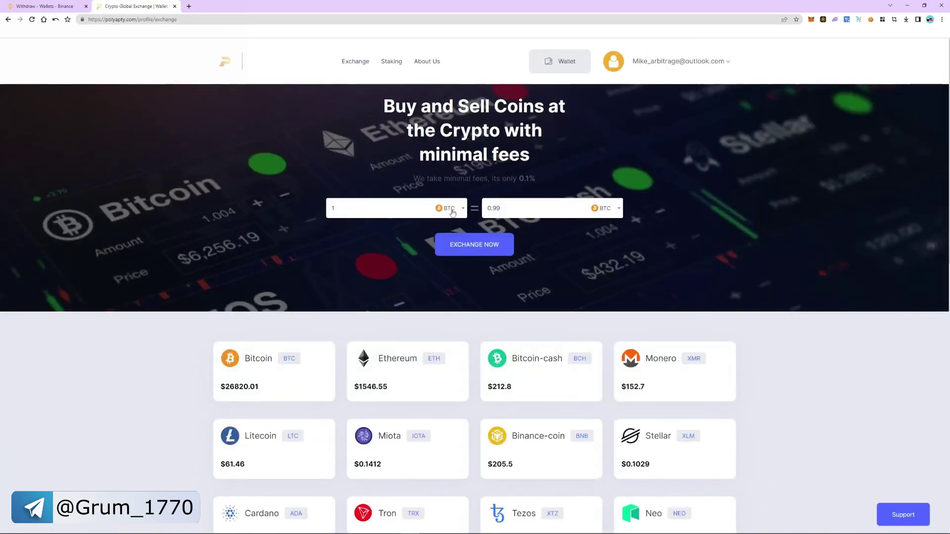
# Exchange 1947 MATIC into about 1,156.59 USDT and return to the wallet balances
pyautogui.click(450, 210)
pyautogui.scroll(-2, 459, 260)
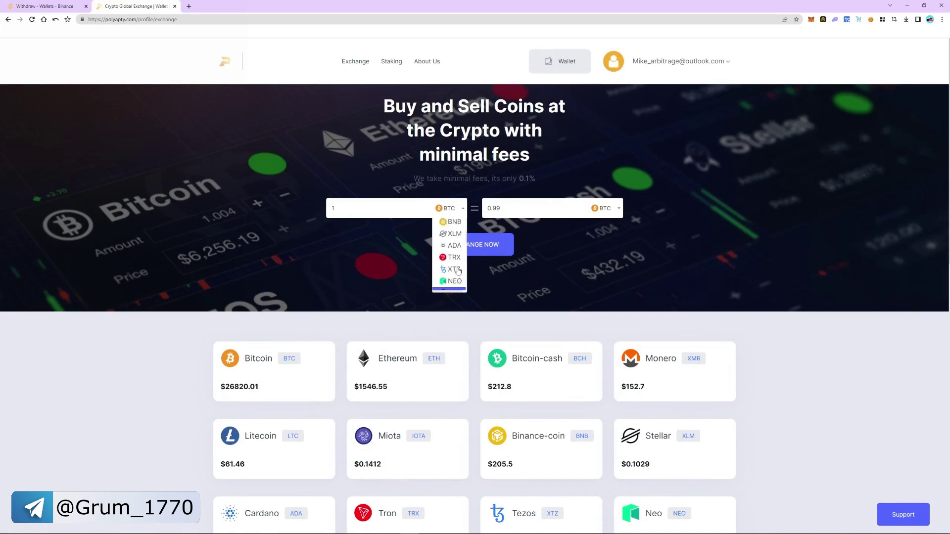
pyautogui.scroll(-2, 458, 269)
pyautogui.scroll(-2, 458, 264)
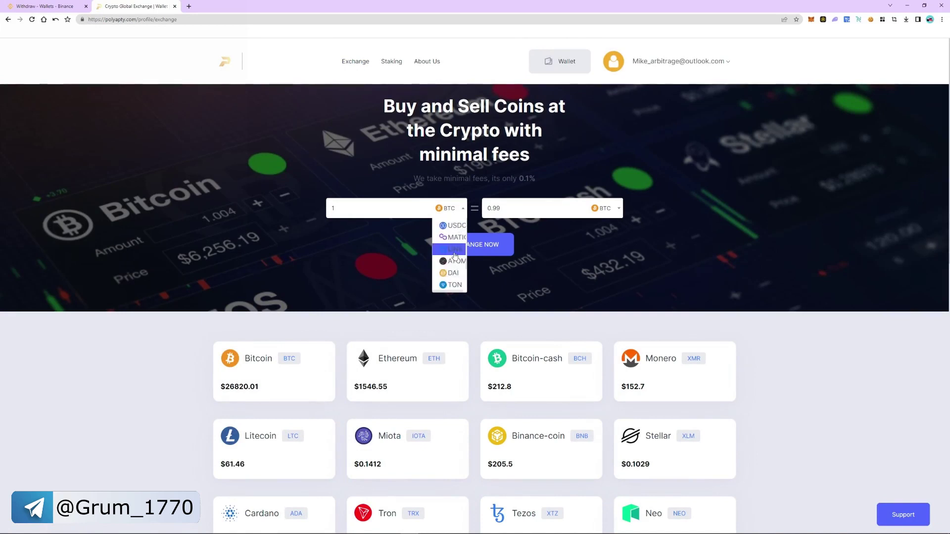
pyautogui.click(454, 237)
pyautogui.click(614, 216)
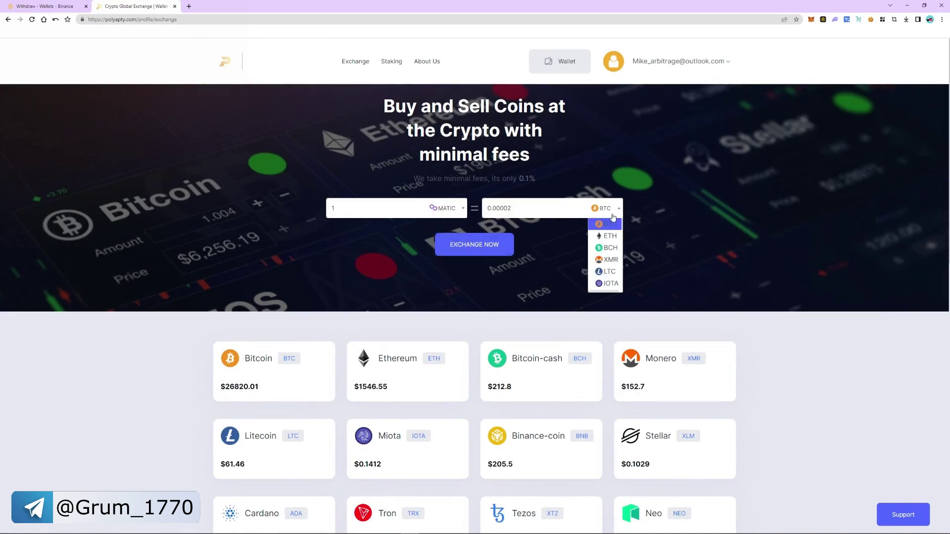
pyautogui.scroll(-2, 604, 256)
pyautogui.click(605, 258)
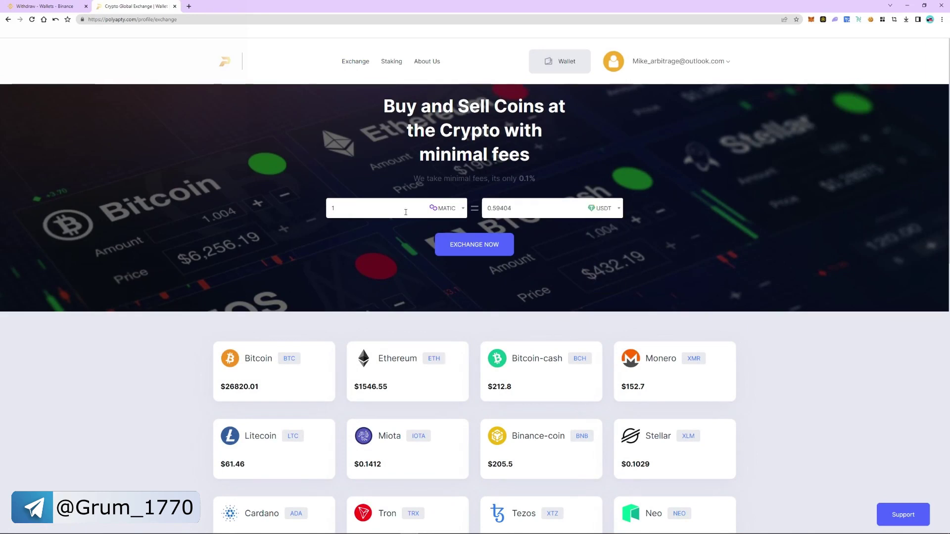
pyautogui.click(405, 212)
pyautogui.write('947')
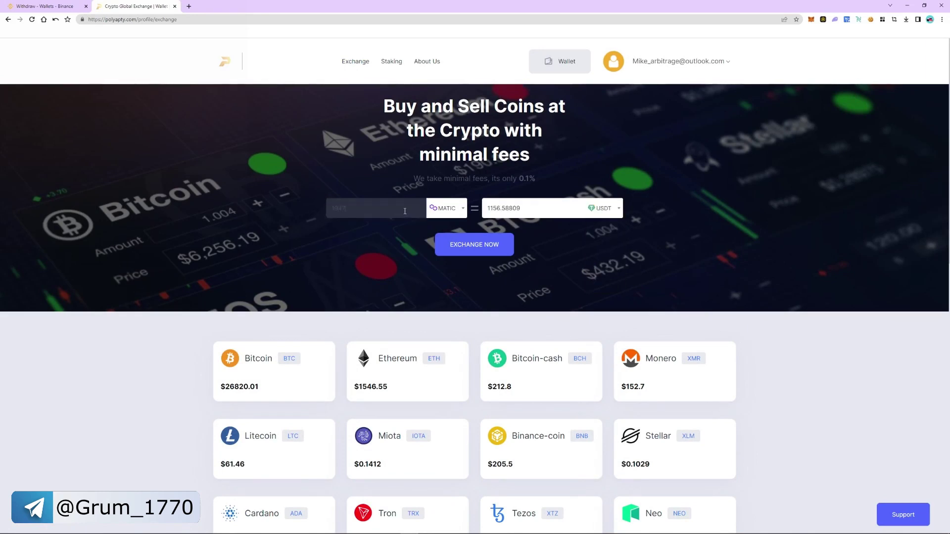
pyautogui.click(450, 243)
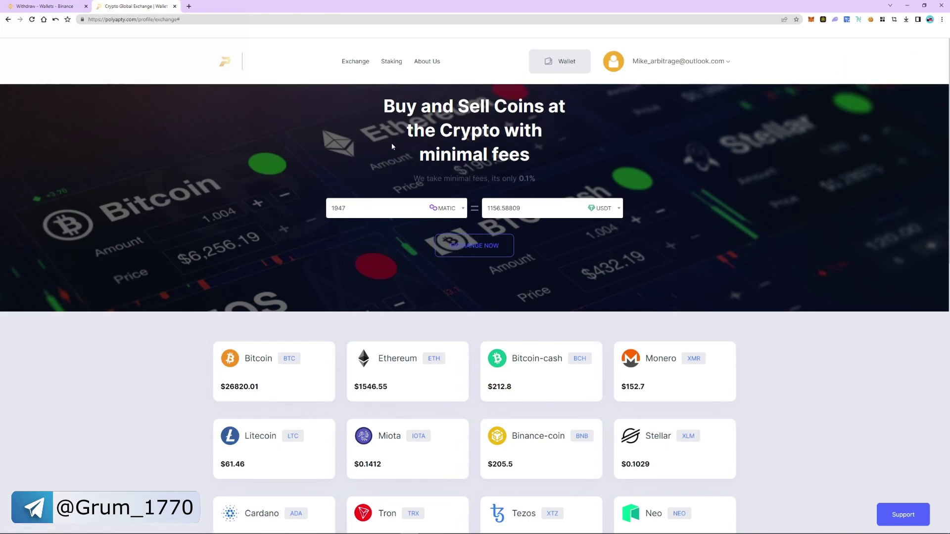
pyautogui.click(564, 66)
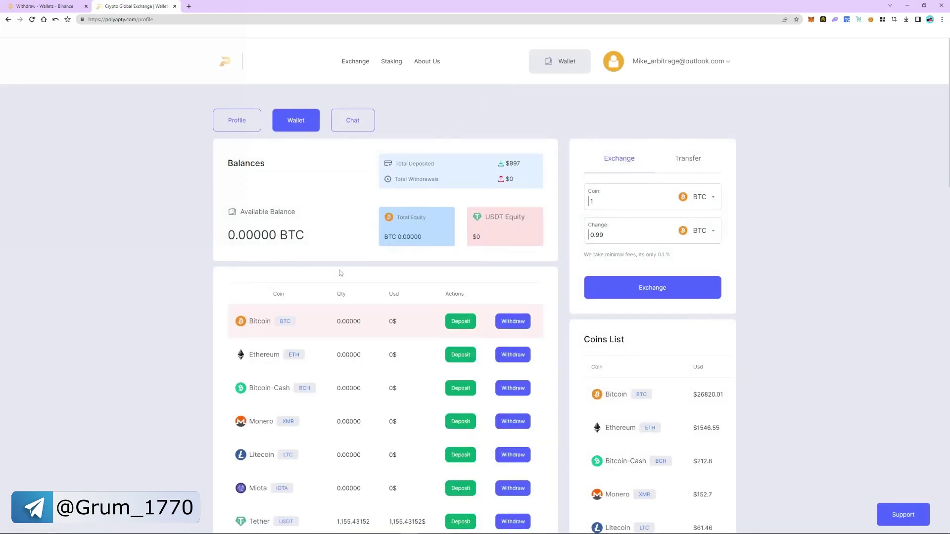
pyautogui.scroll(-3, 339, 274)
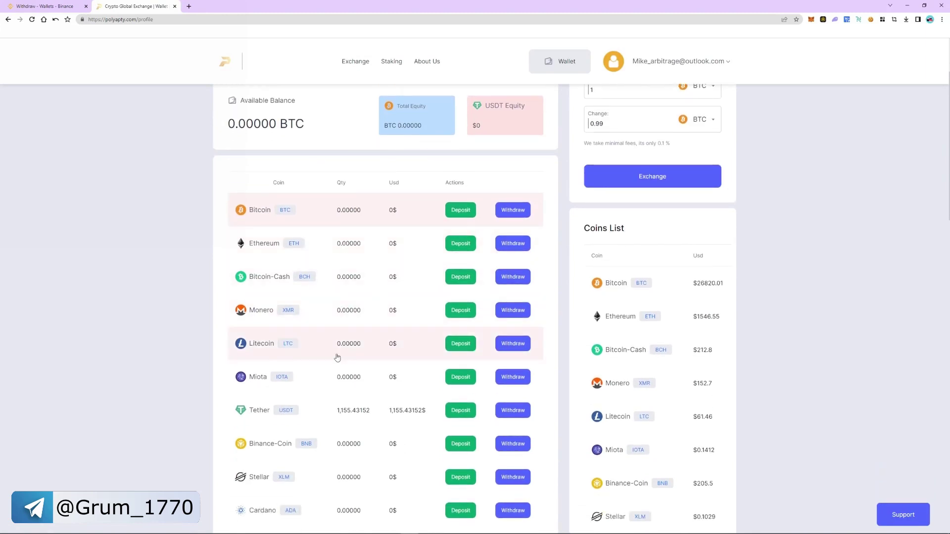
# Fill a TRC-20 withdrawal of 1154 USDT from the Tether balance, then switch to Binance
pyautogui.click(501, 415)
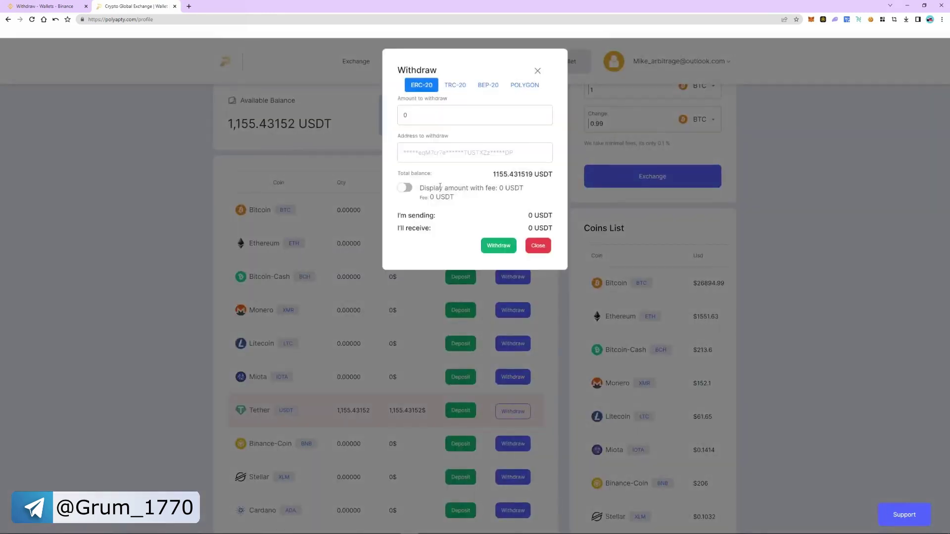
pyautogui.click(456, 87)
pyautogui.doubleClick(402, 118)
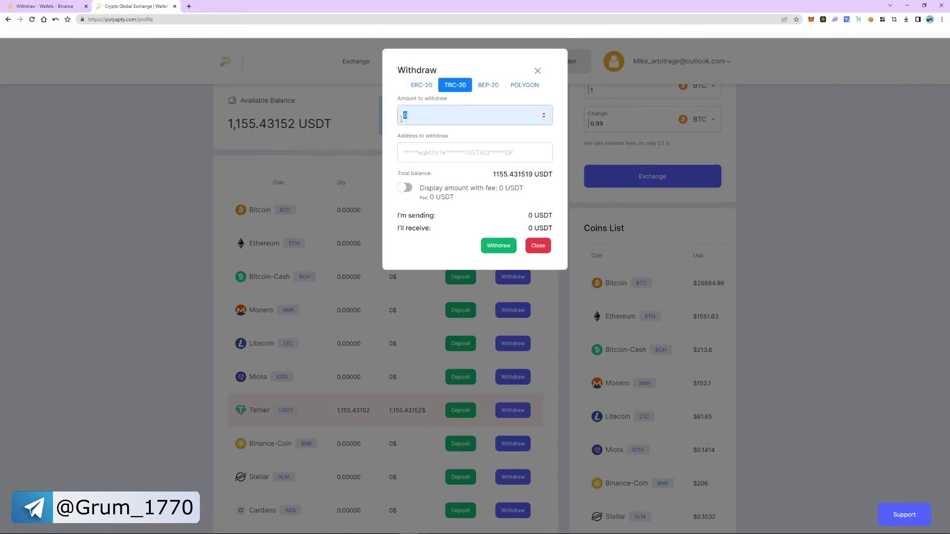
pyautogui.write('1154')
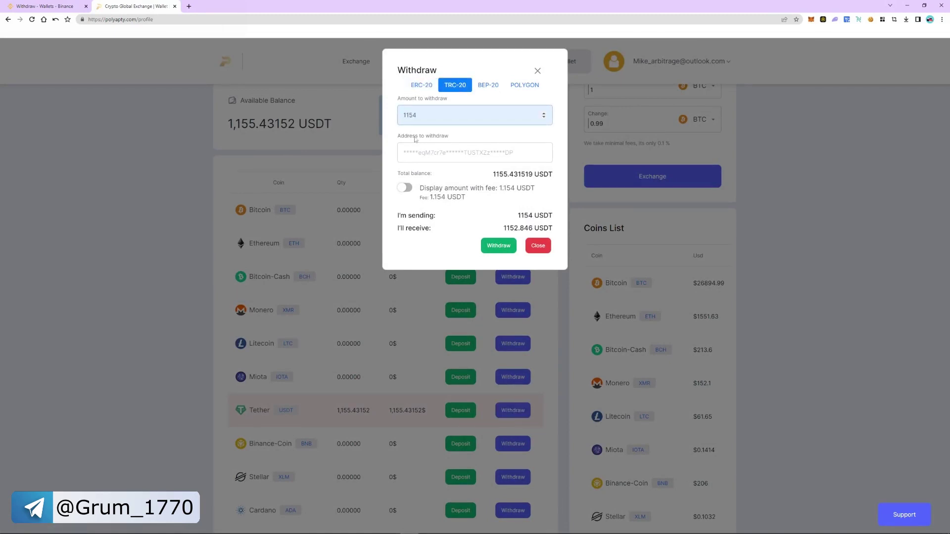
pyautogui.click(44, 8)
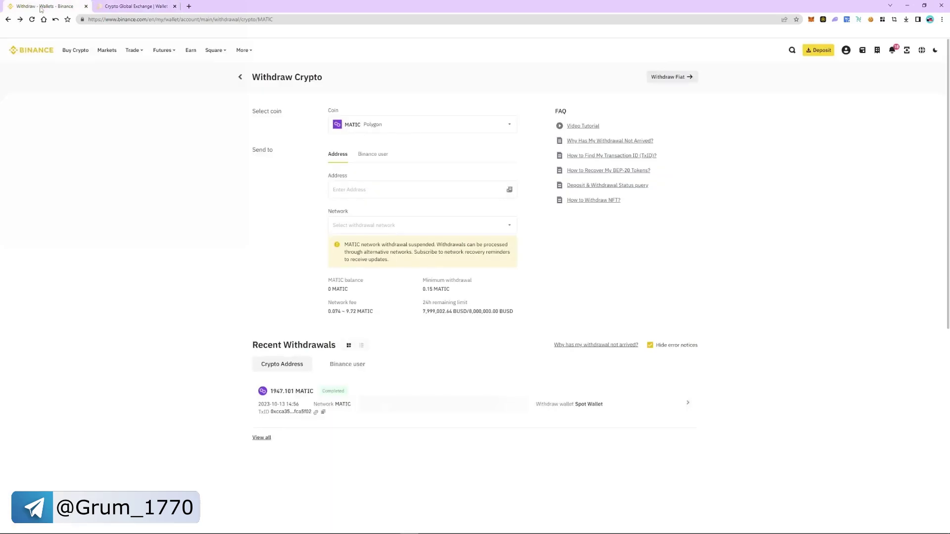
pyautogui.moveTo(861, 50)
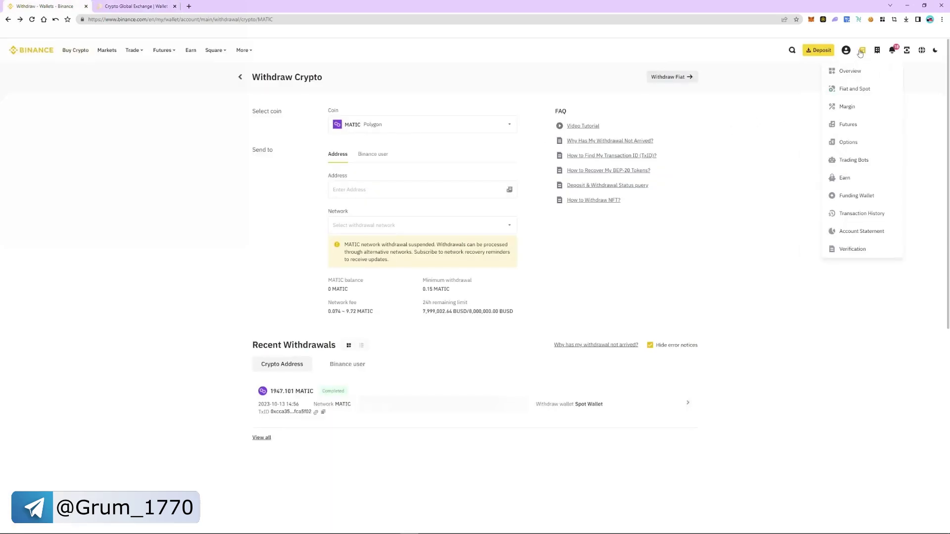
# Copy Binance's USDT deposit address on the TRX Tron (TRC20) network and return to Polyapty
pyautogui.click(855, 89)
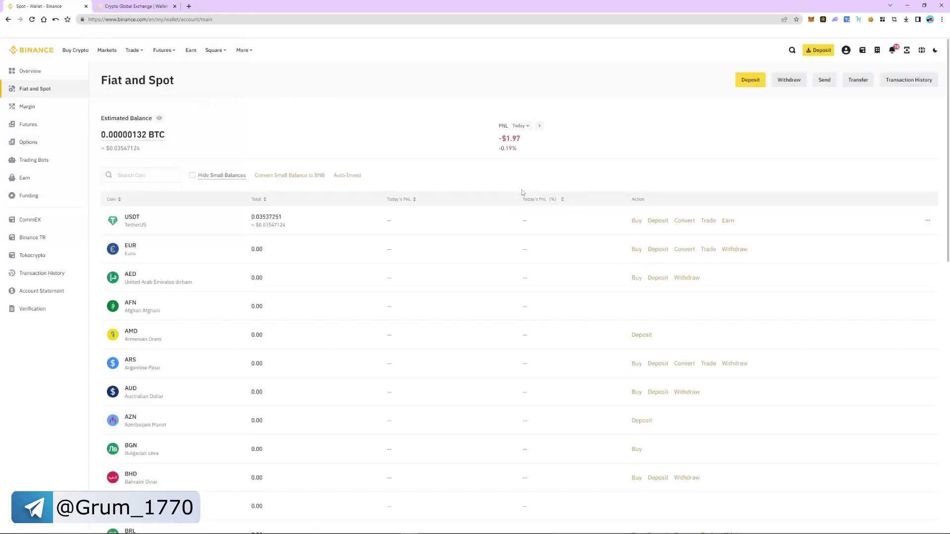
pyautogui.click(657, 221)
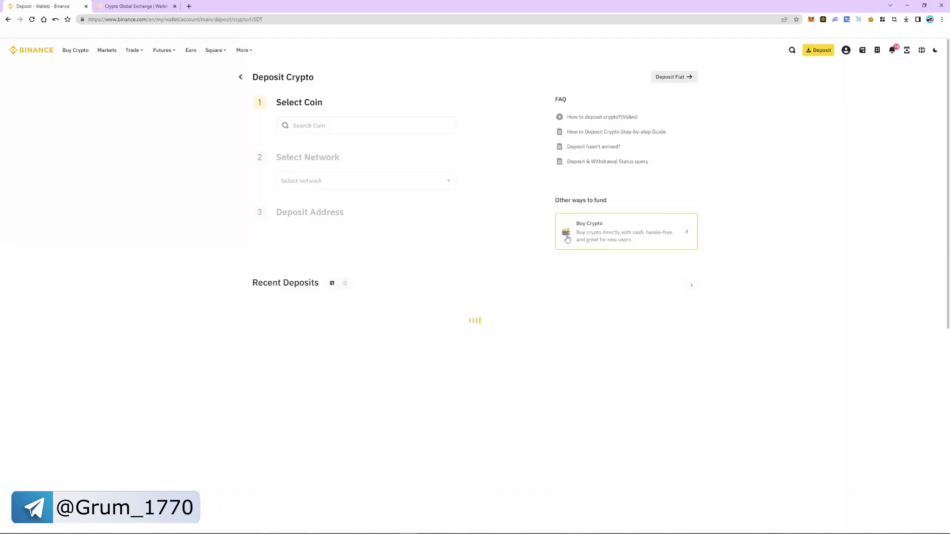
pyautogui.click(367, 172)
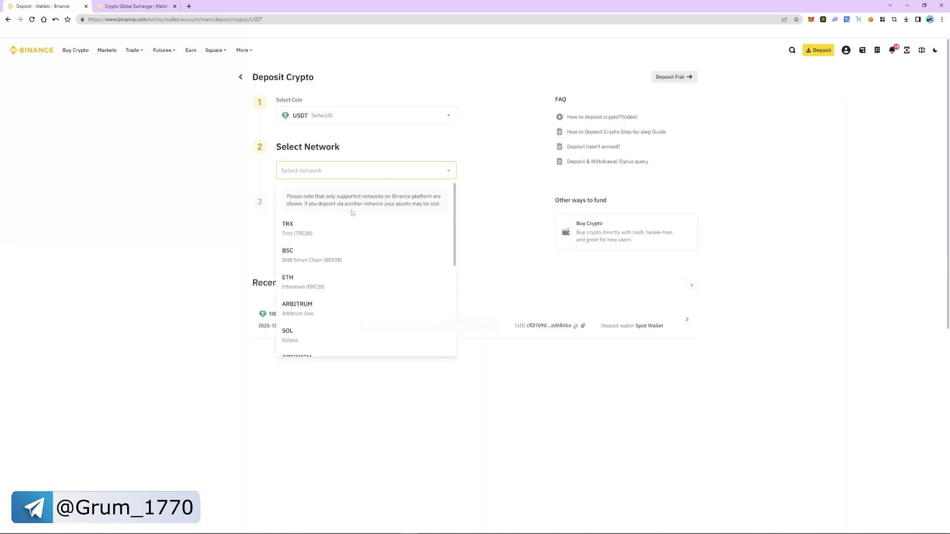
pyautogui.click(345, 223)
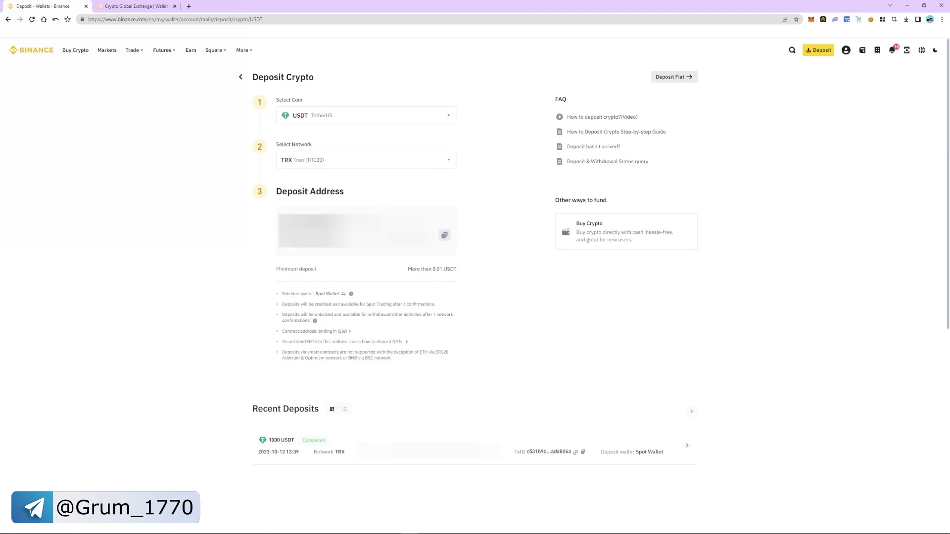
pyautogui.click(445, 235)
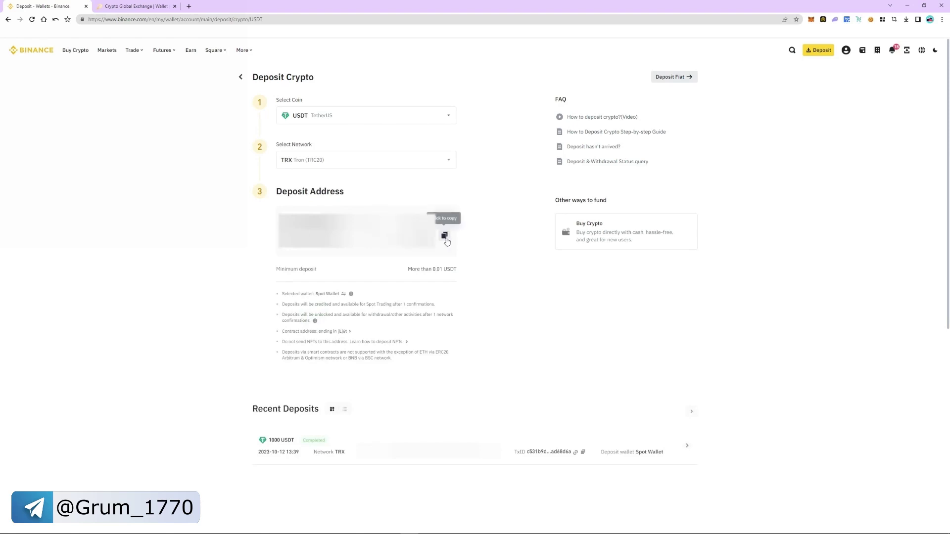
pyautogui.click(131, 6)
# Submit the 1154 USDT withdrawal to the pasted Binance TRC20 address
pyautogui.click(433, 159)
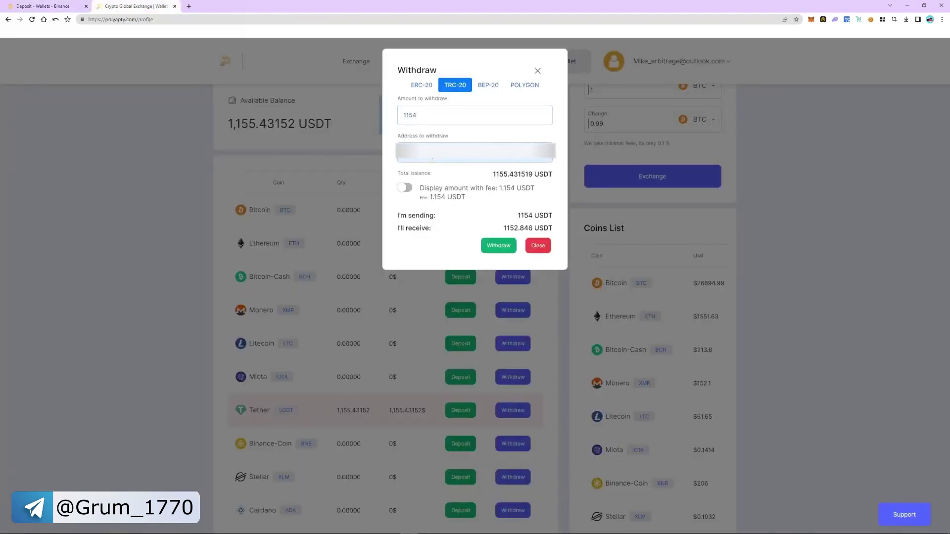
pyautogui.click(492, 247)
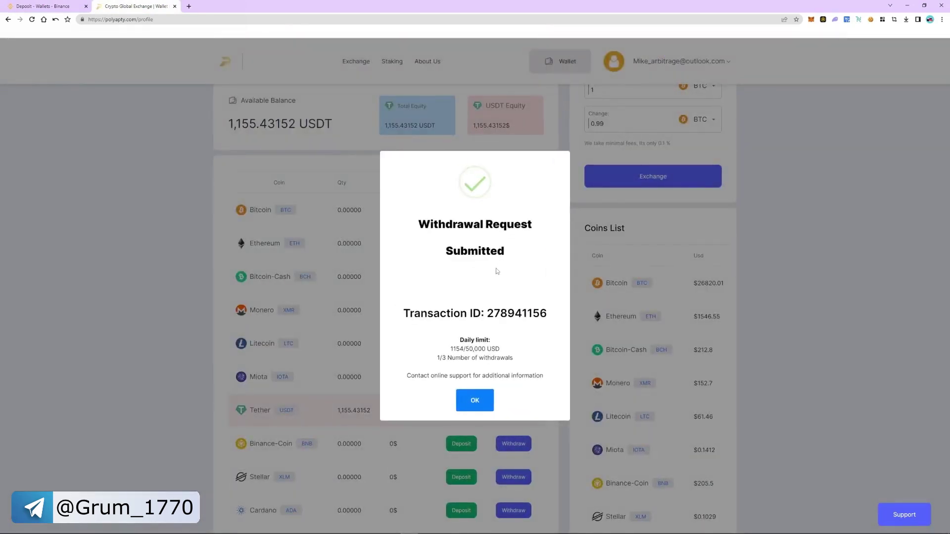
pyautogui.click(471, 406)
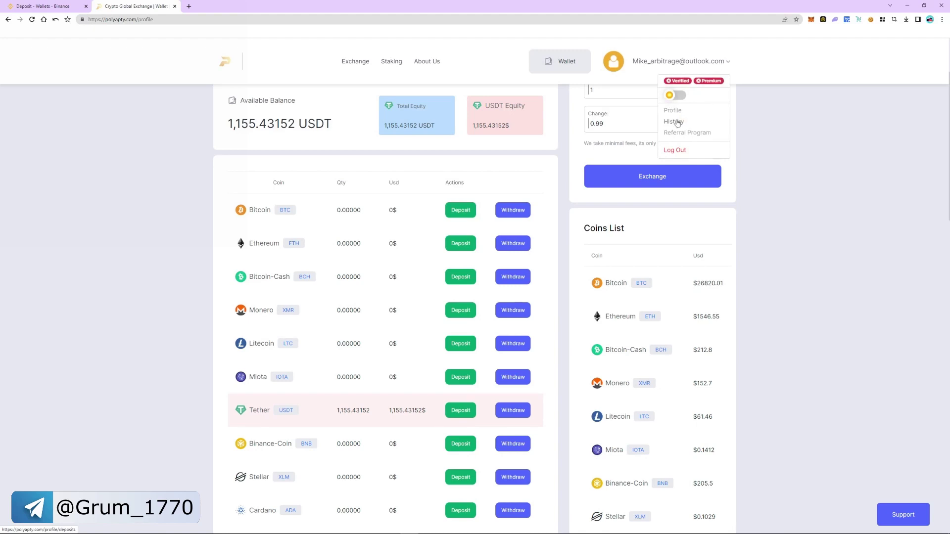
# Check the withdrawals history listing the completed 1,155.15 USDT withdrawal
pyautogui.click(677, 122)
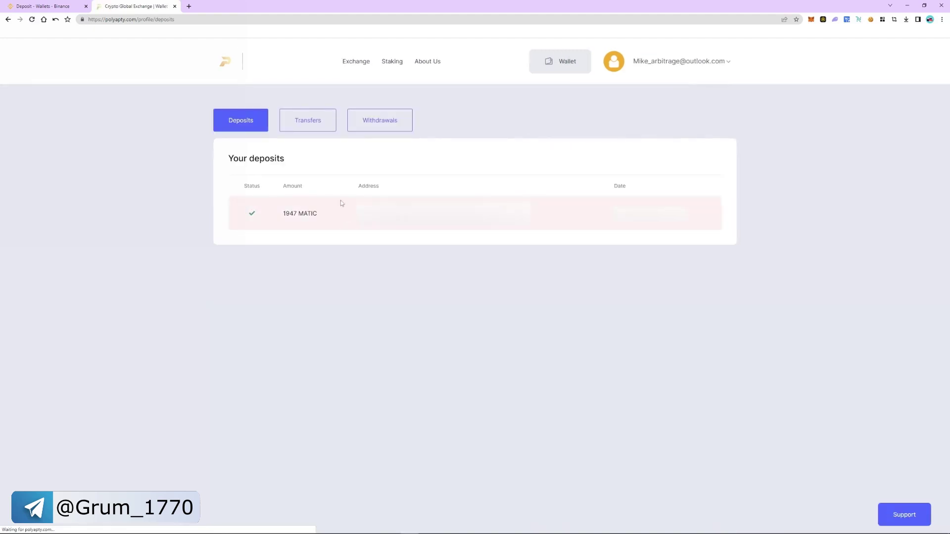
pyautogui.click(379, 123)
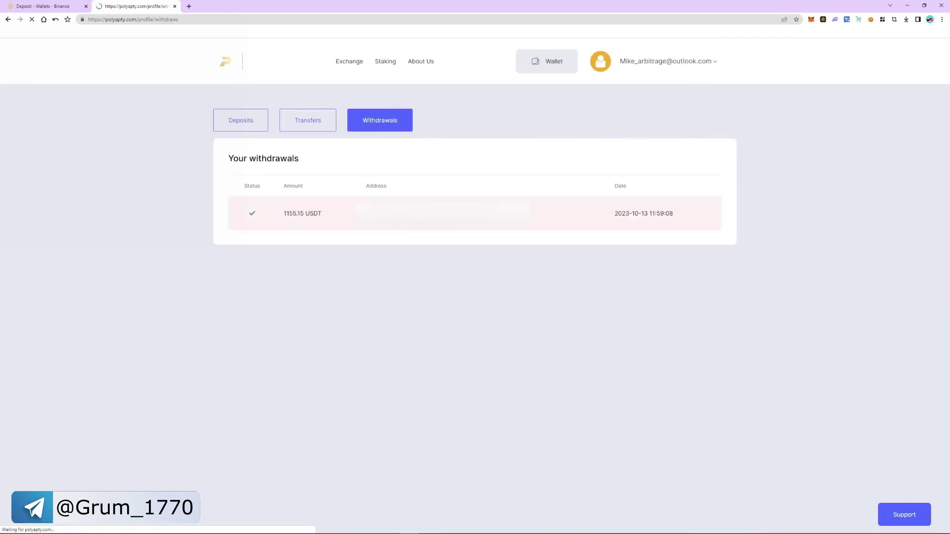